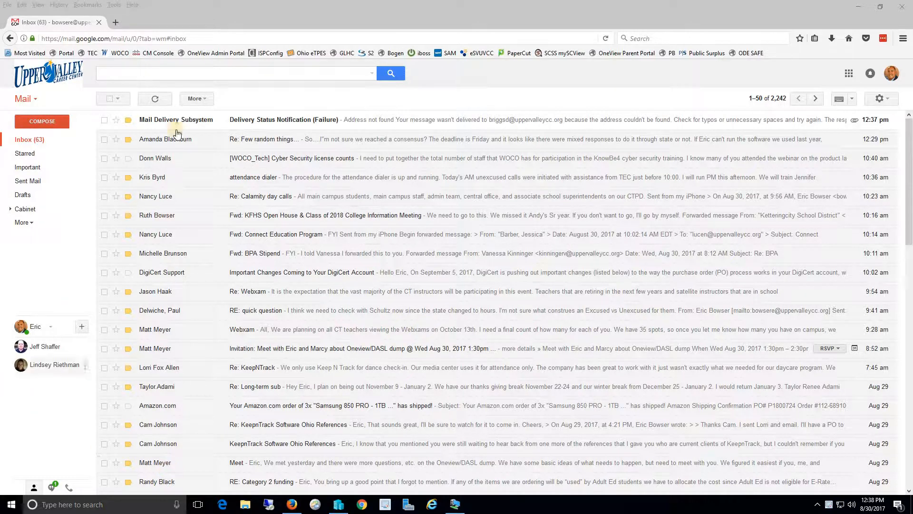
Delete the Delivery Status Notification (Failure) message at the head of the inbox.
{"action": "left_click", "coordinate": [105, 120]}
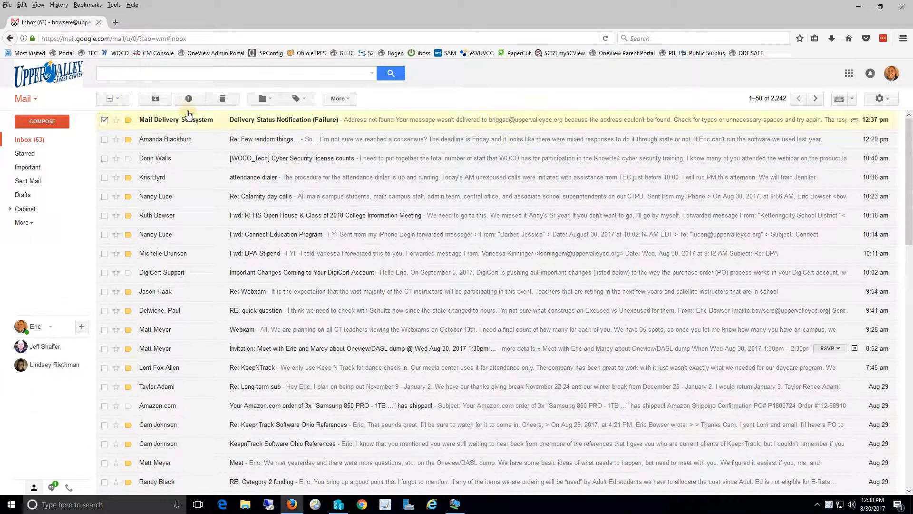
{"action": "left_click", "coordinate": [223, 100]}
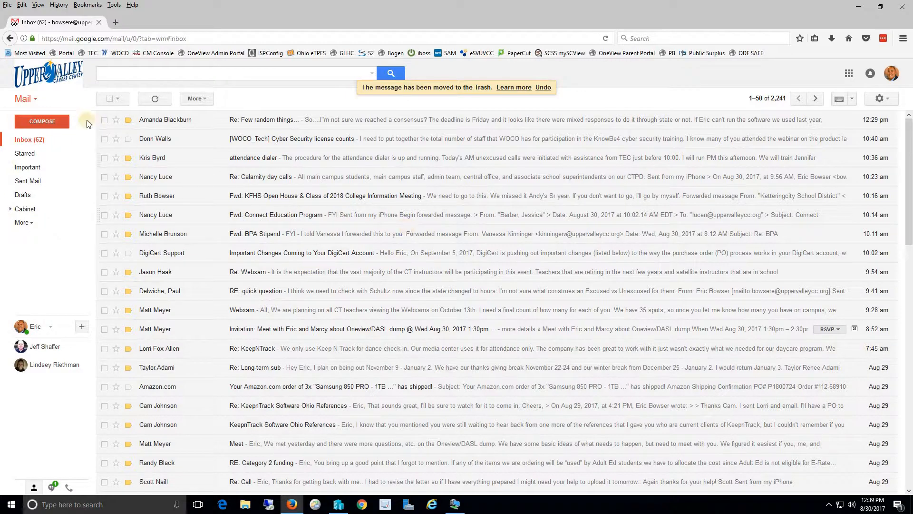
Switch from Mail to the Contacts manager.
{"action": "left_click", "coordinate": [31, 98]}
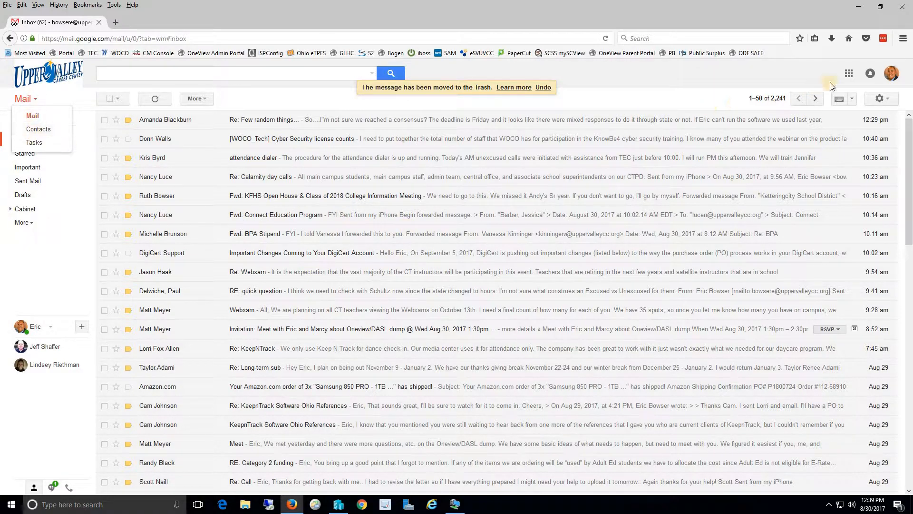
{"action": "left_click", "coordinate": [849, 73]}
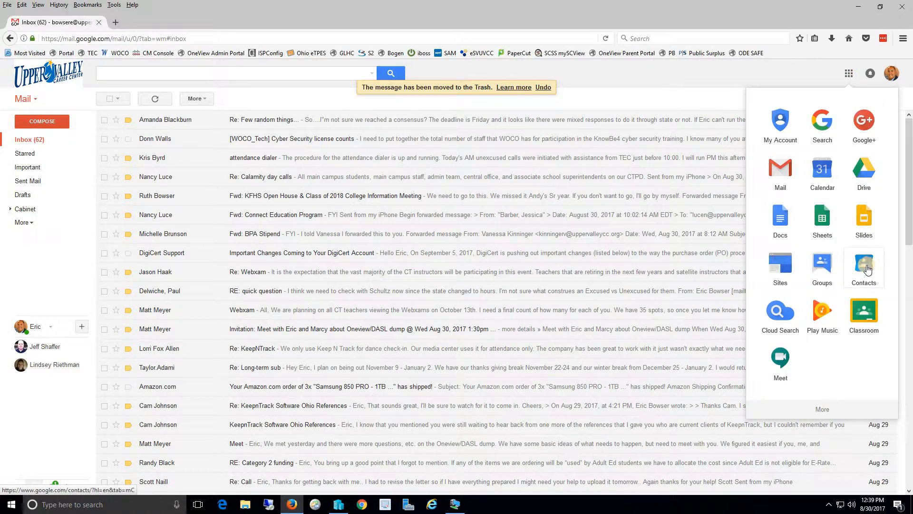
{"action": "left_click", "coordinate": [37, 103]}
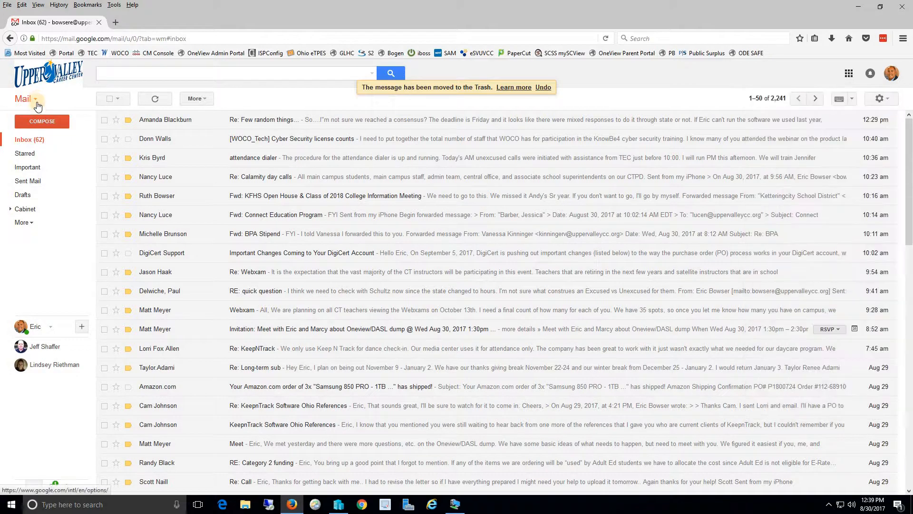
{"action": "left_click", "coordinate": [35, 99]}
{"action": "left_click", "coordinate": [43, 130]}
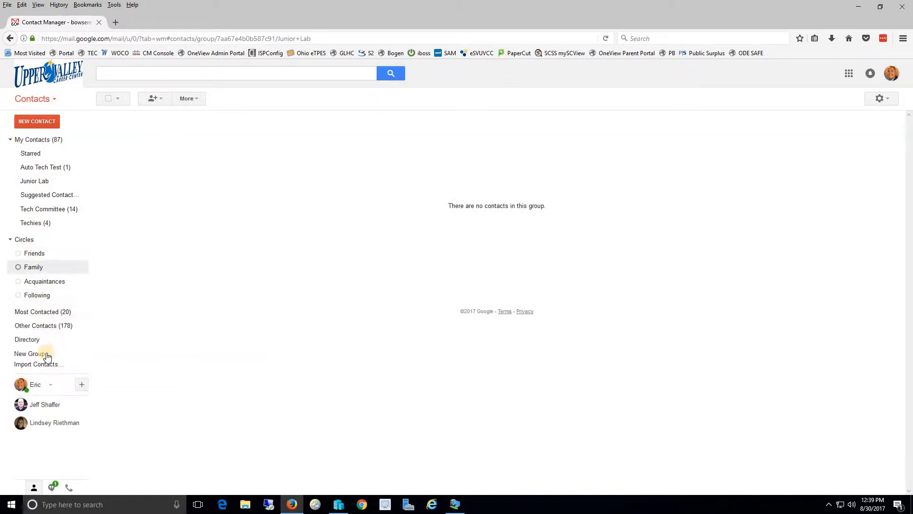
Create a new contact group named Senior Lab, and view the Senior Lab and Junior Lab groups.
{"action": "left_click", "coordinate": [32, 355]}
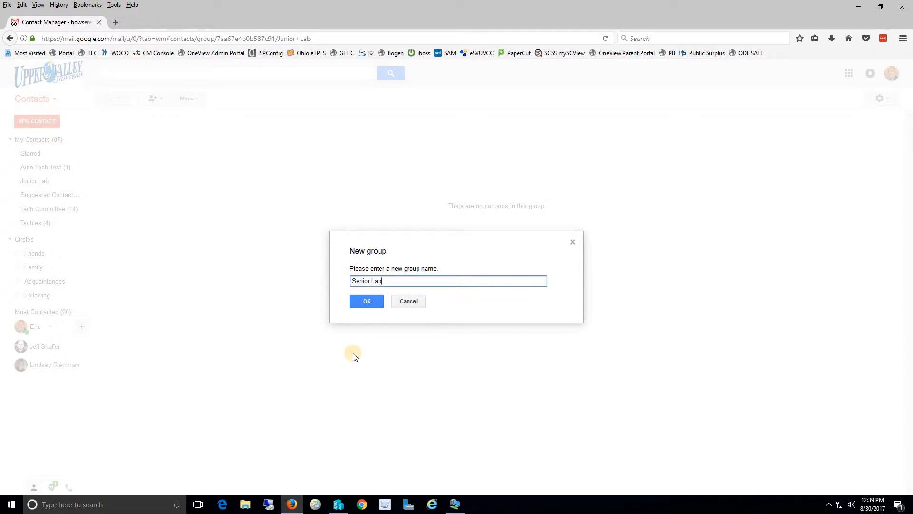
{"action": "left_click", "coordinate": [365, 302]}
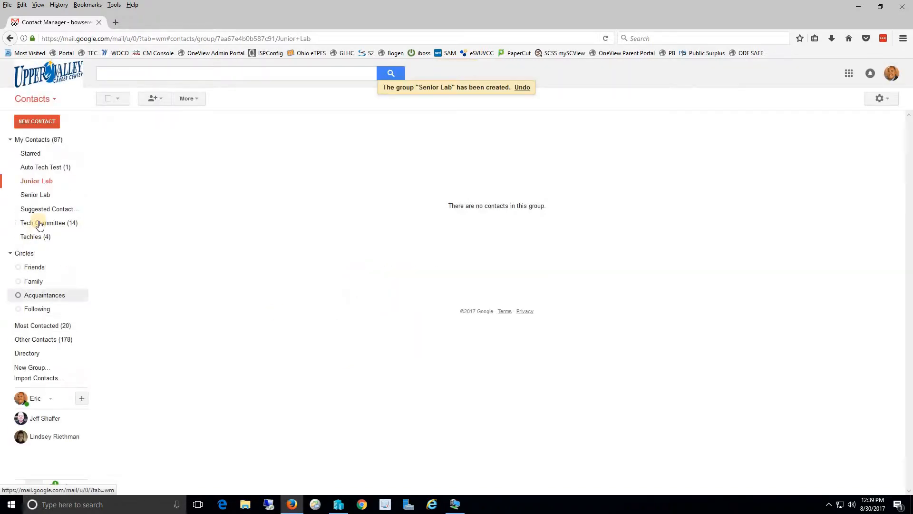
{"action": "left_click", "coordinate": [44, 195]}
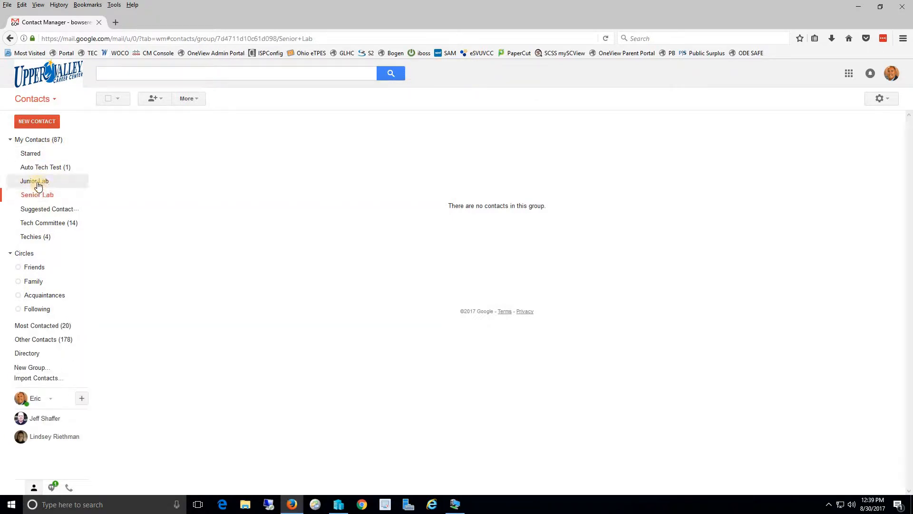
{"action": "left_click", "coordinate": [38, 185]}
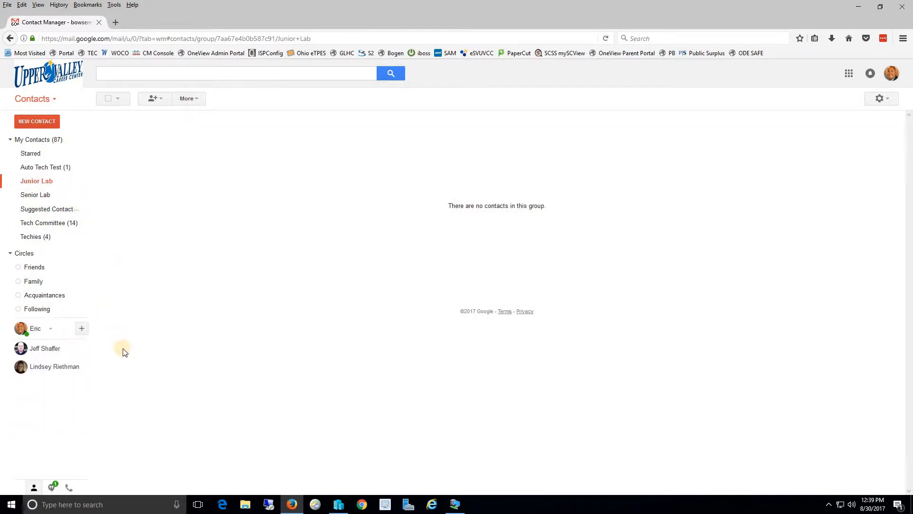
Add the third, eighth and twelfth Directory contacts to the Senior Lab group only, and open that group.
{"action": "mouse_move", "coordinate": [49, 305]}
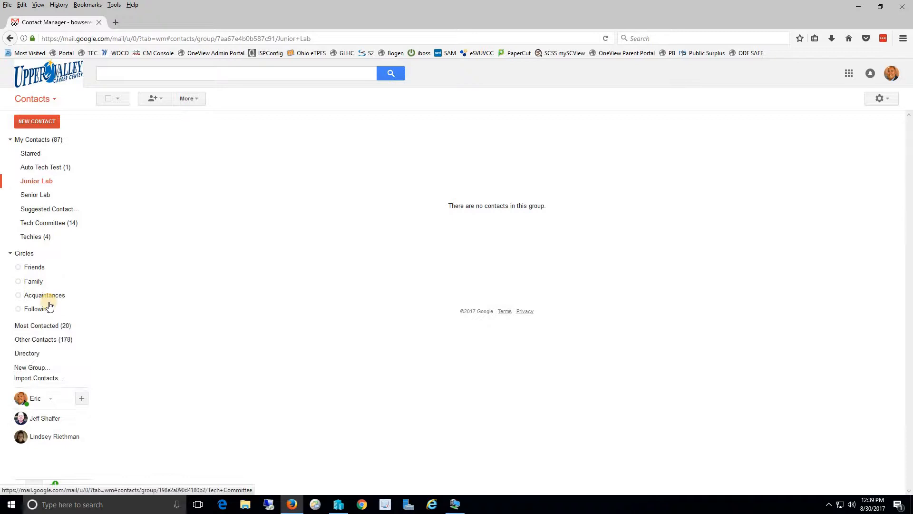
{"action": "left_click", "coordinate": [24, 353]}
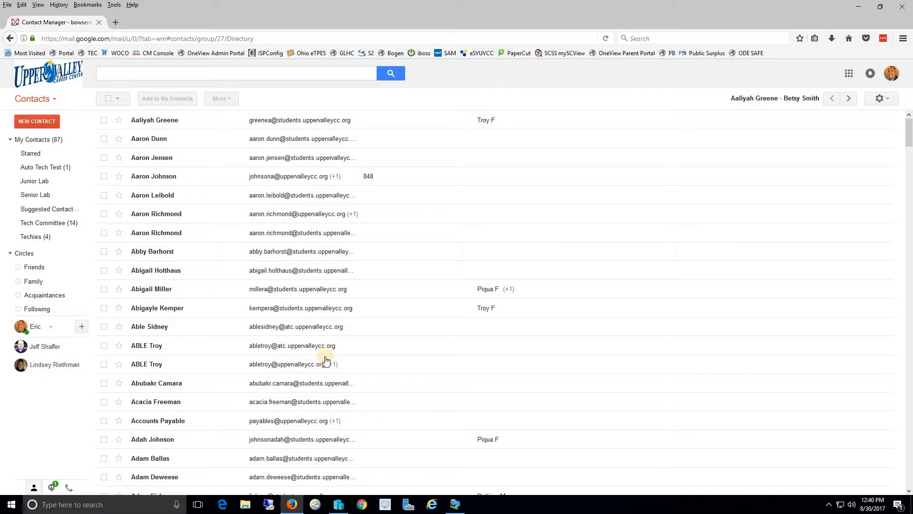
{"action": "left_click", "coordinate": [104, 157]}
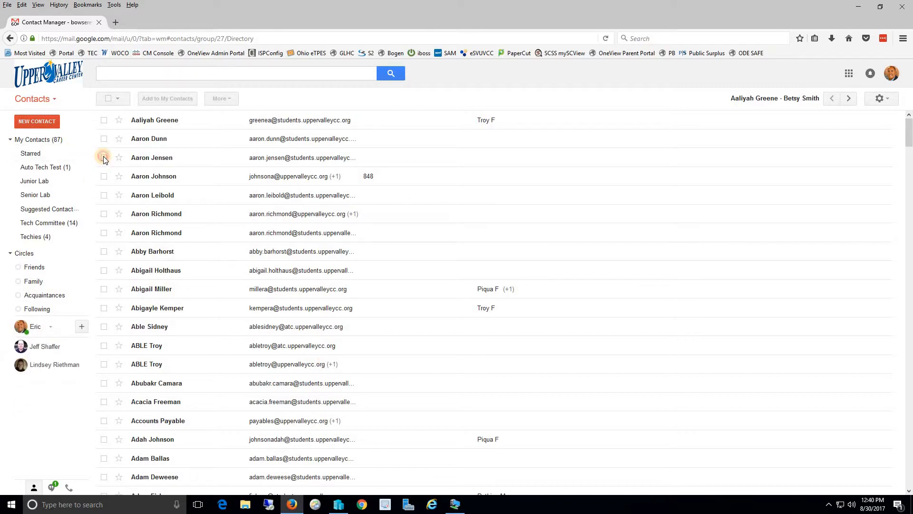
{"action": "left_click", "coordinate": [104, 251]}
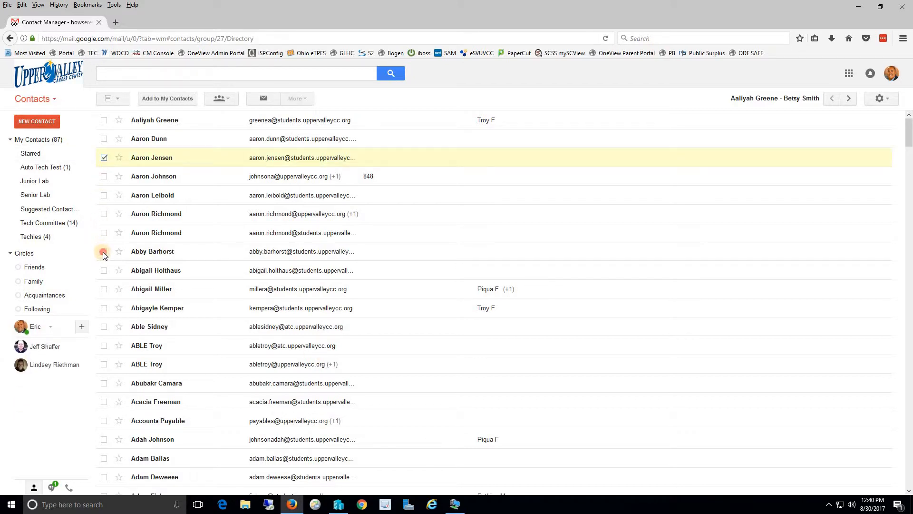
{"action": "left_click", "coordinate": [103, 327]}
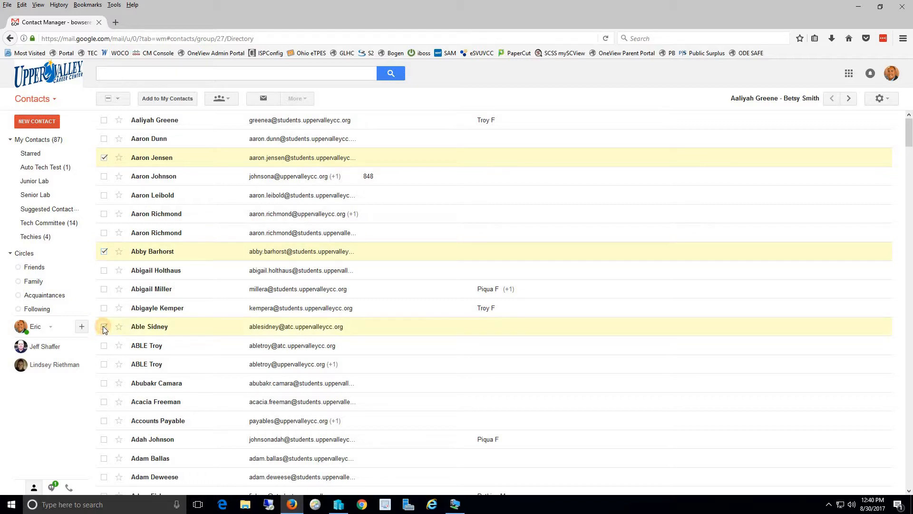
{"action": "left_click", "coordinate": [227, 98]}
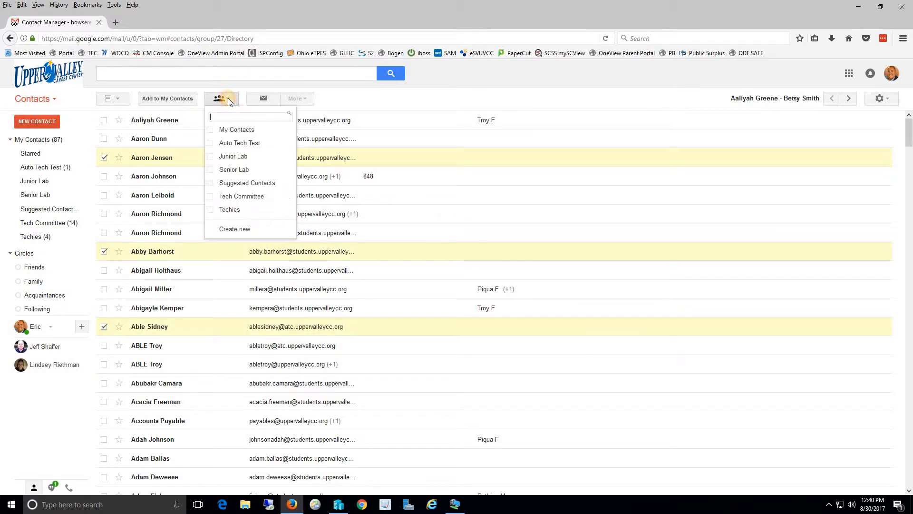
{"action": "left_click", "coordinate": [210, 171]}
{"action": "left_click", "coordinate": [210, 157]}
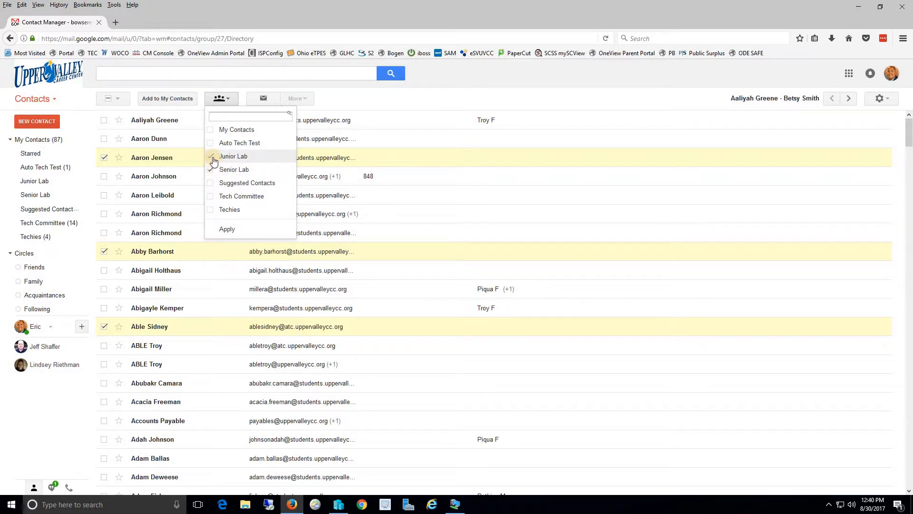
{"action": "left_click", "coordinate": [210, 156]}
{"action": "left_click", "coordinate": [227, 229]}
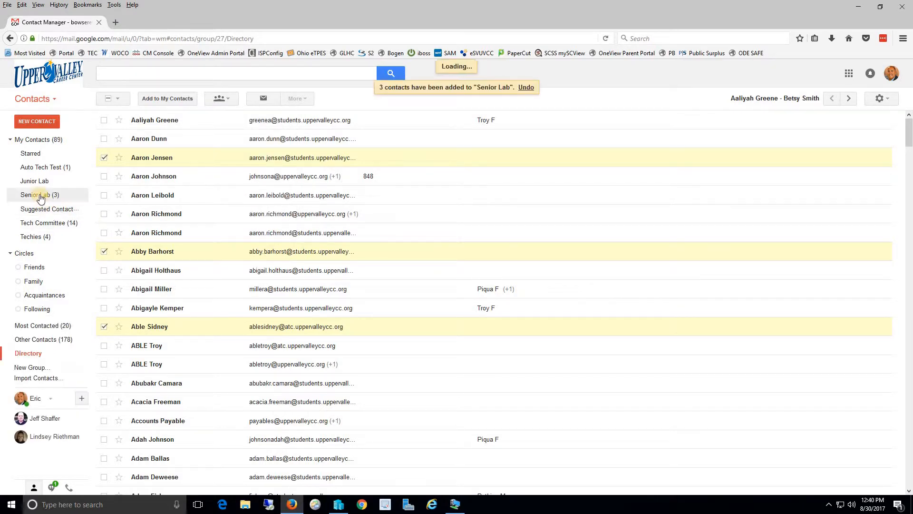
{"action": "left_click", "coordinate": [65, 196]}
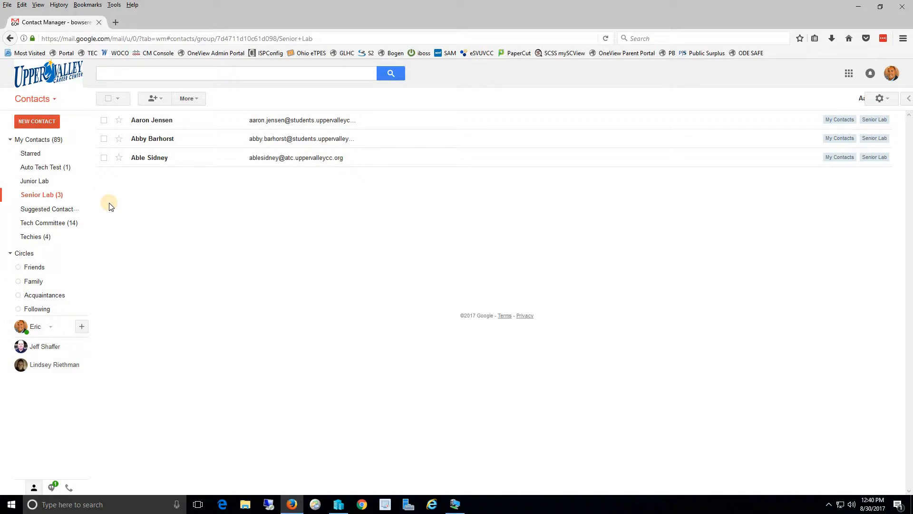
Return to the Directory and browse forward two pages of its contacts.
{"action": "mouse_move", "coordinate": [37, 314]}
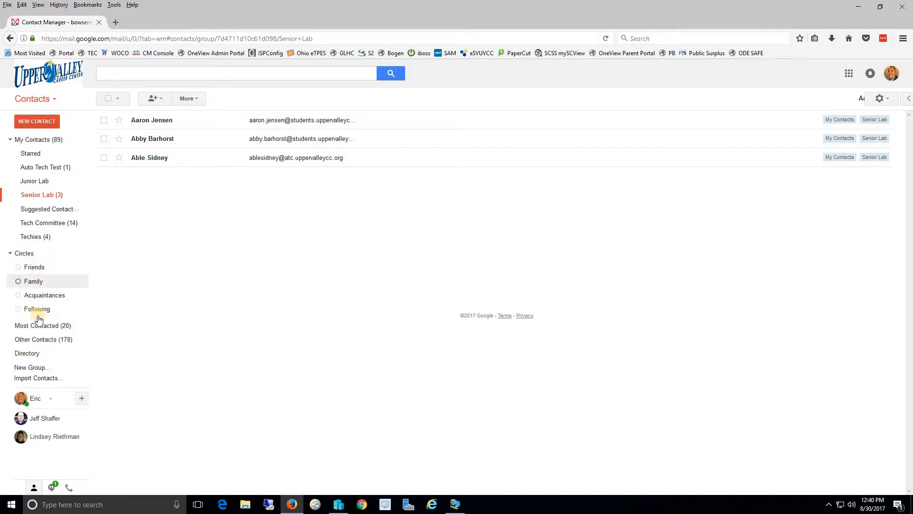
{"action": "left_click", "coordinate": [28, 353]}
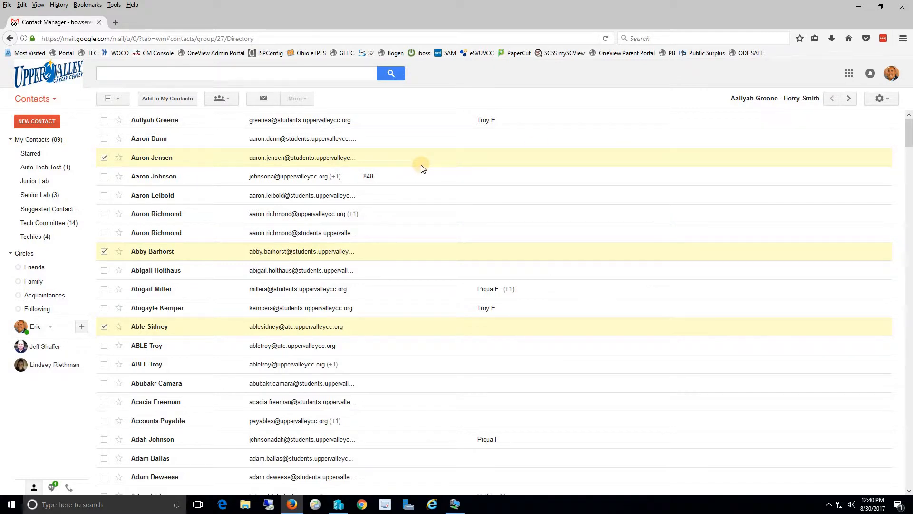
{"action": "left_click", "coordinate": [849, 98]}
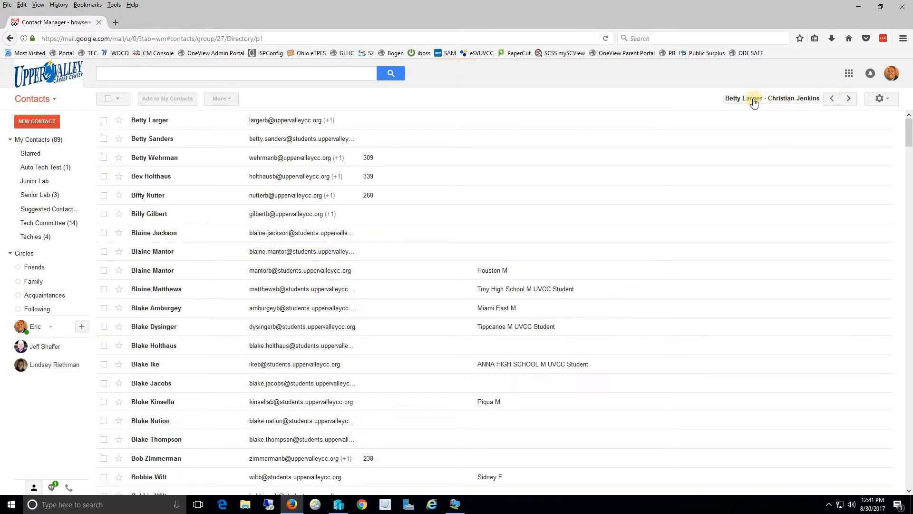
{"action": "left_click", "coordinate": [851, 102]}
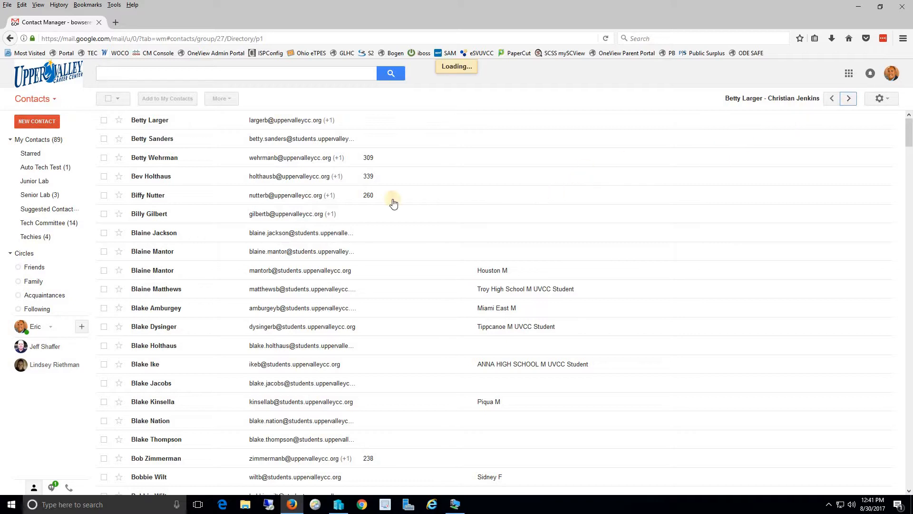
Search the contacts for the student's surname.
{"action": "left_click", "coordinate": [163, 70]}
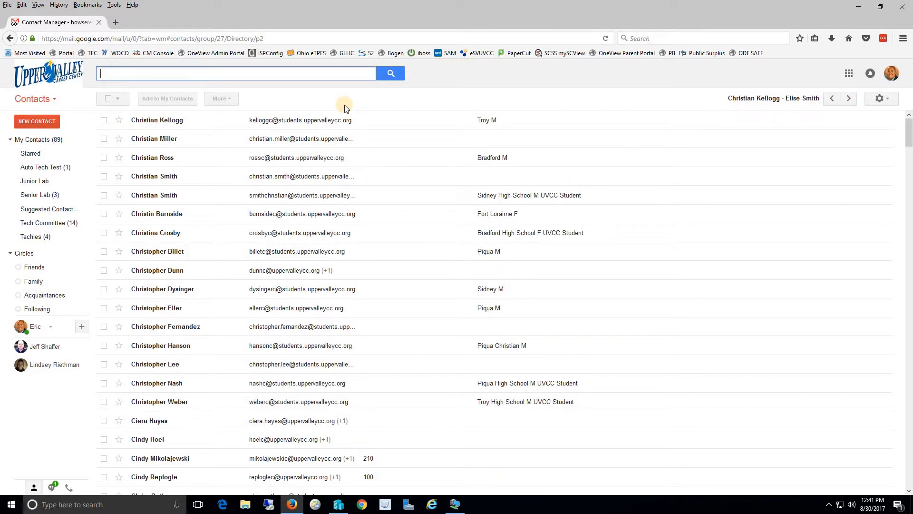
{"action": "type", "text": "smith"}
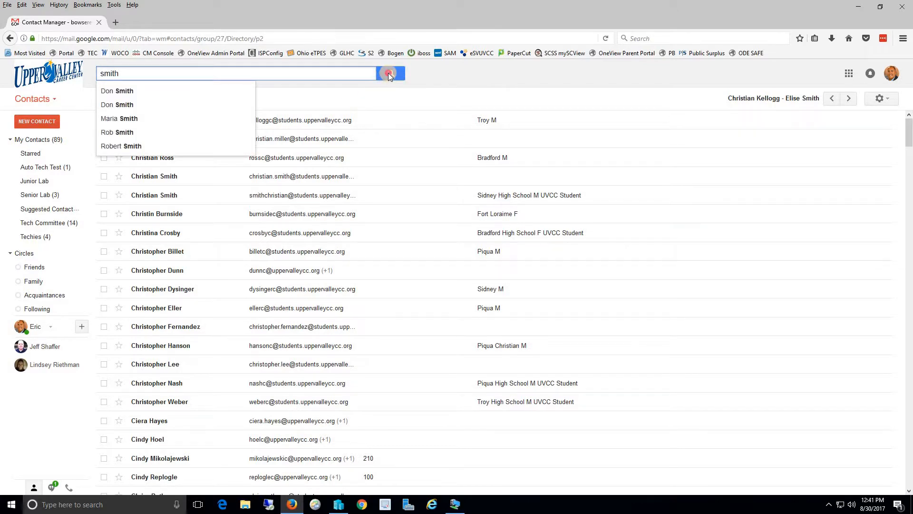
{"action": "left_click", "coordinate": [389, 74]}
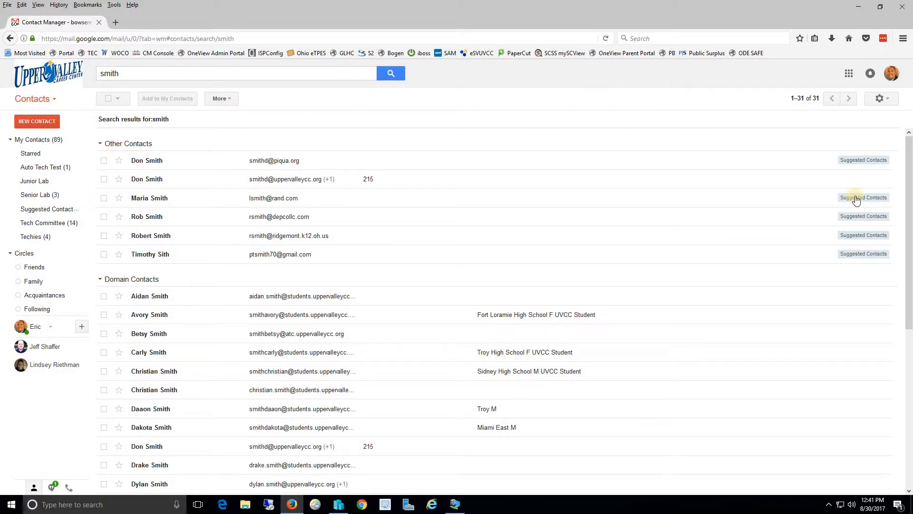
Add the tenth and fifteenth Domain Contacts in the search results to the Junior Lab group.
{"action": "scroll", "coordinate": [907, 180], "scroll_direction": "down", "scroll_amount": 3}
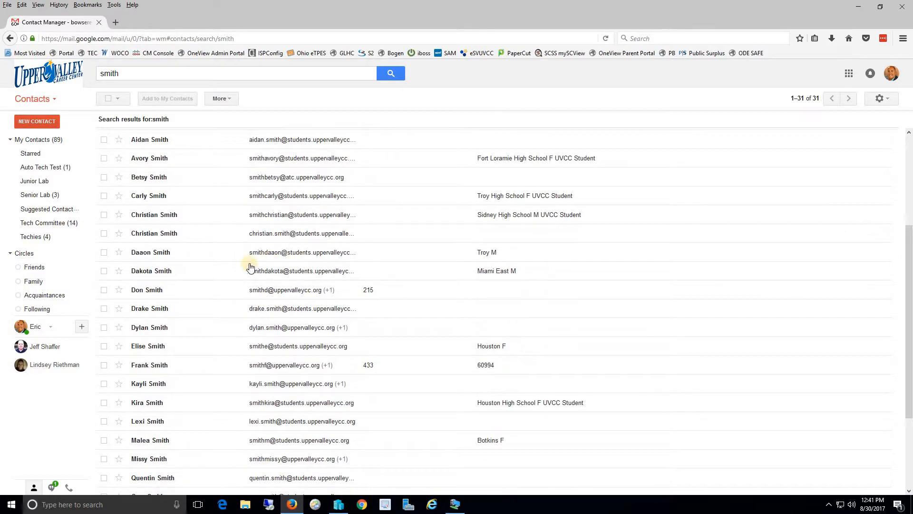
{"action": "left_click", "coordinate": [108, 309]}
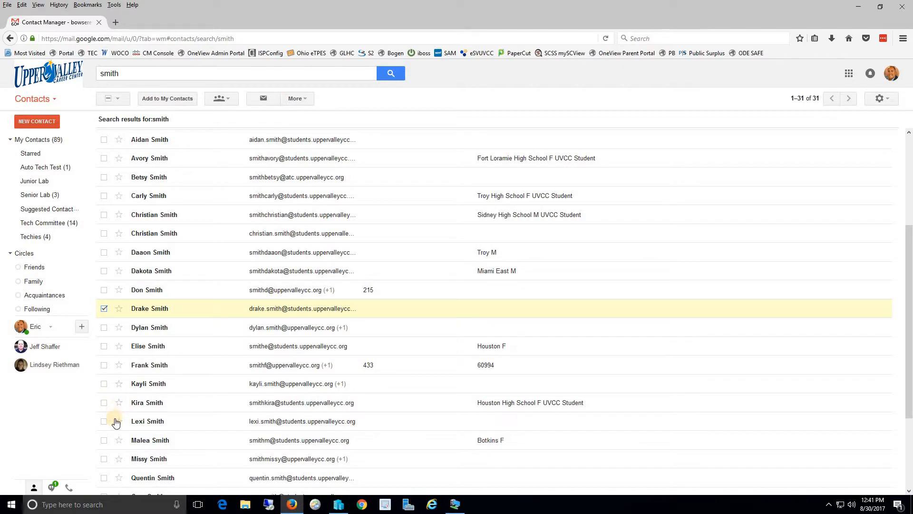
{"action": "left_click", "coordinate": [104, 403]}
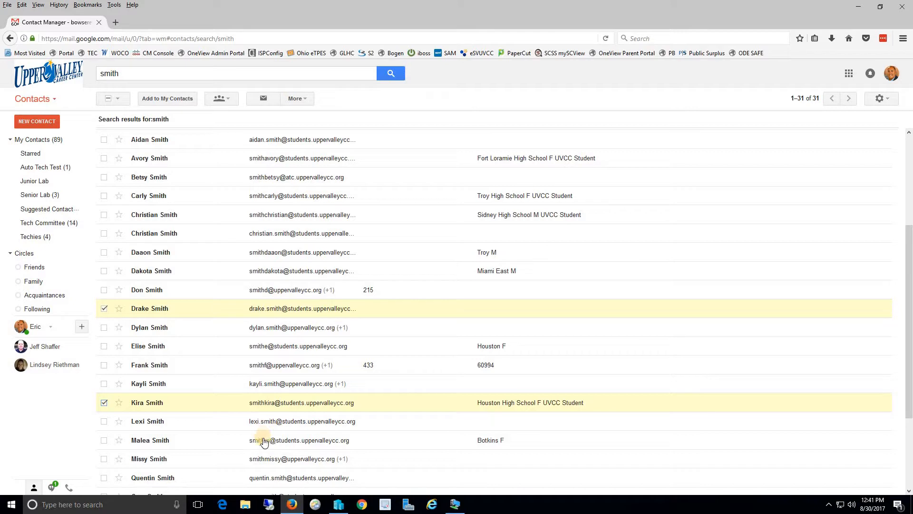
{"action": "left_click", "coordinate": [230, 98]}
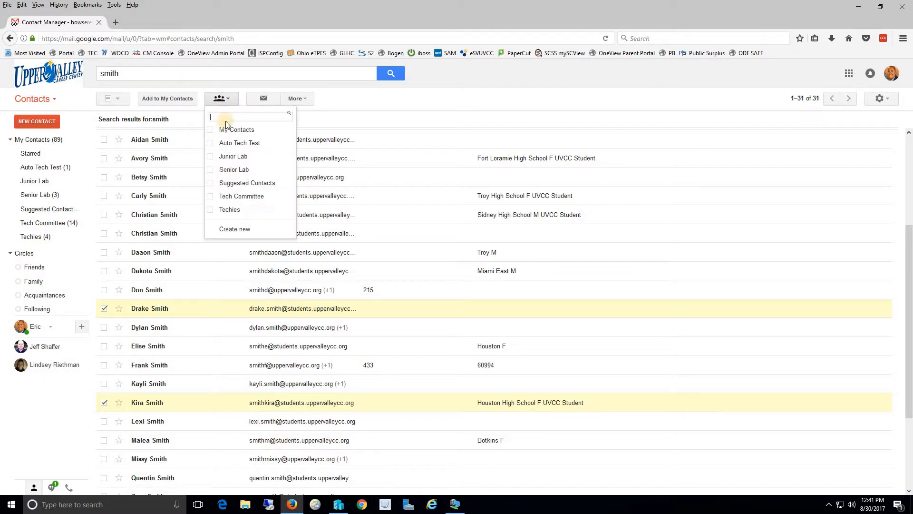
{"action": "left_click", "coordinate": [211, 159]}
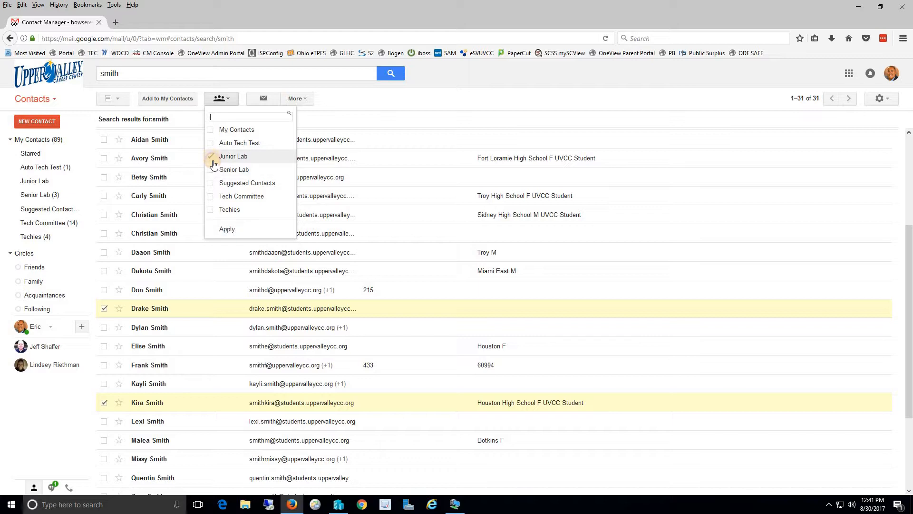
{"action": "left_click", "coordinate": [231, 230]}
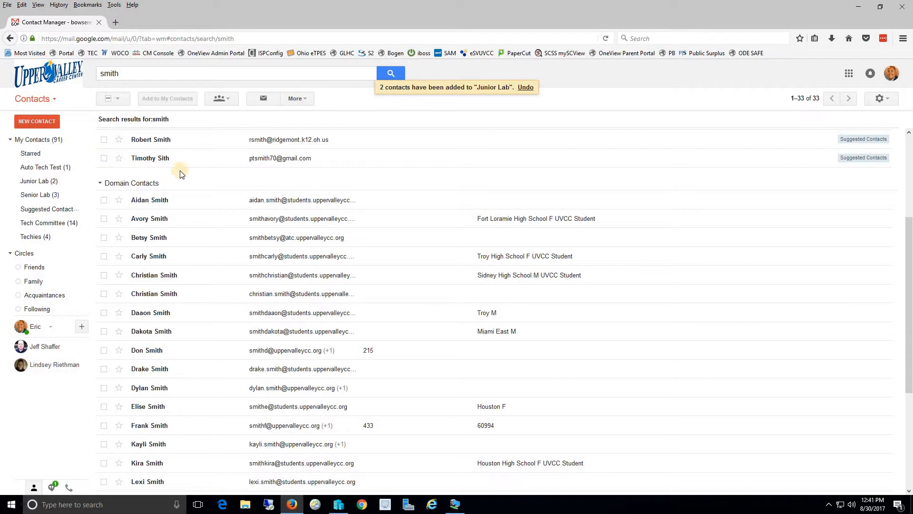
View the My Contacts list and return to the Directory.
{"action": "left_click", "coordinate": [52, 142]}
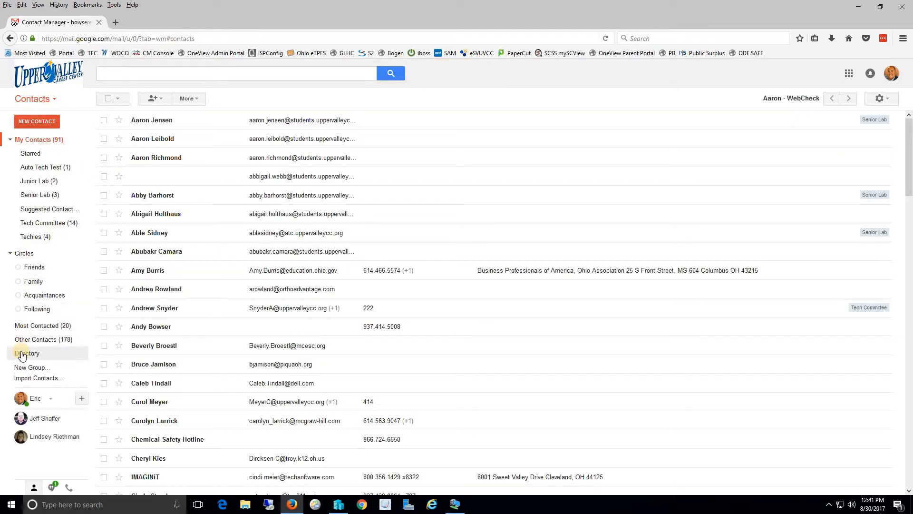
{"action": "left_click", "coordinate": [20, 354]}
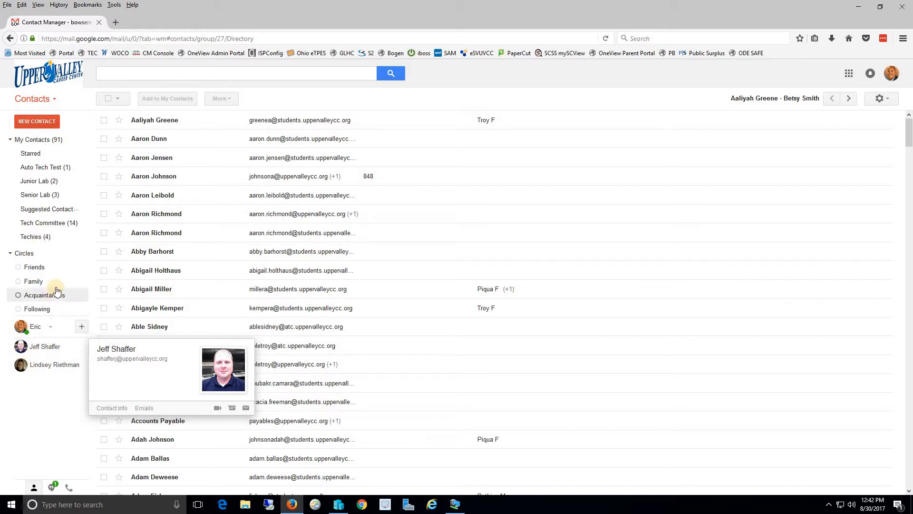
{"action": "mouse_move", "coordinate": [55, 287]}
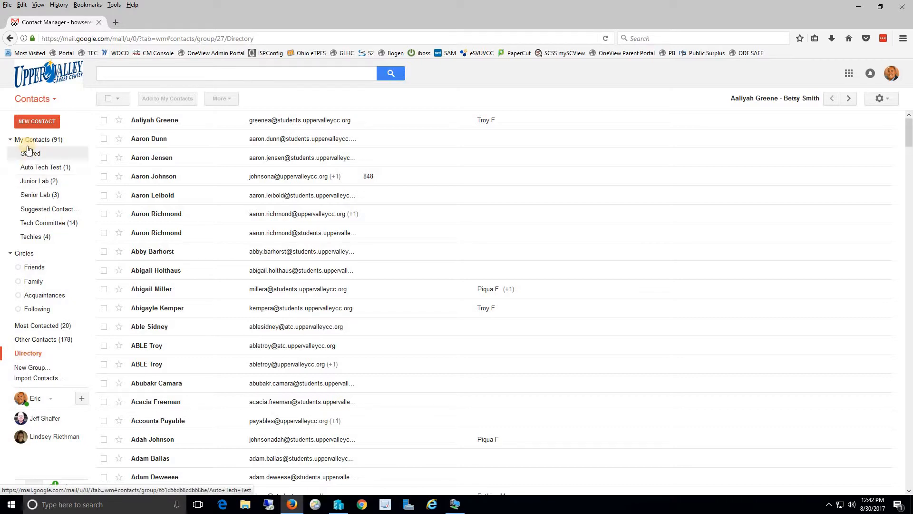
View the blank form for a new contact, leave it unfilled and go back to the My Contacts list.
{"action": "left_click", "coordinate": [36, 122]}
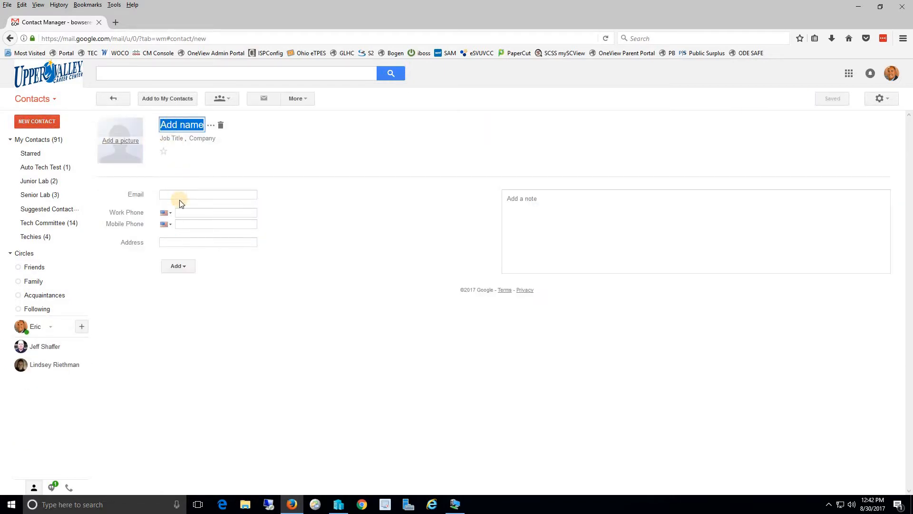
{"action": "left_click", "coordinate": [110, 98]}
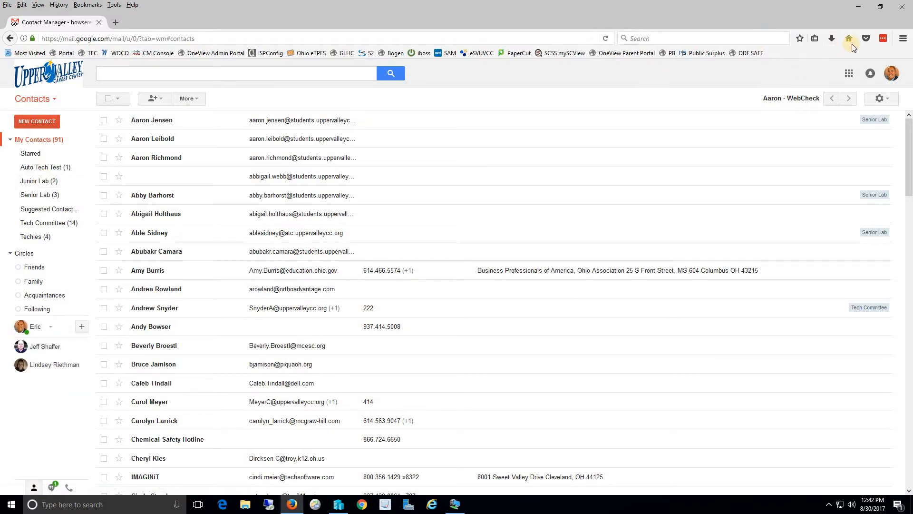
Switch to Google Classroom and show the student roster of the Google In-Service class.
{"action": "left_click", "coordinate": [849, 73]}
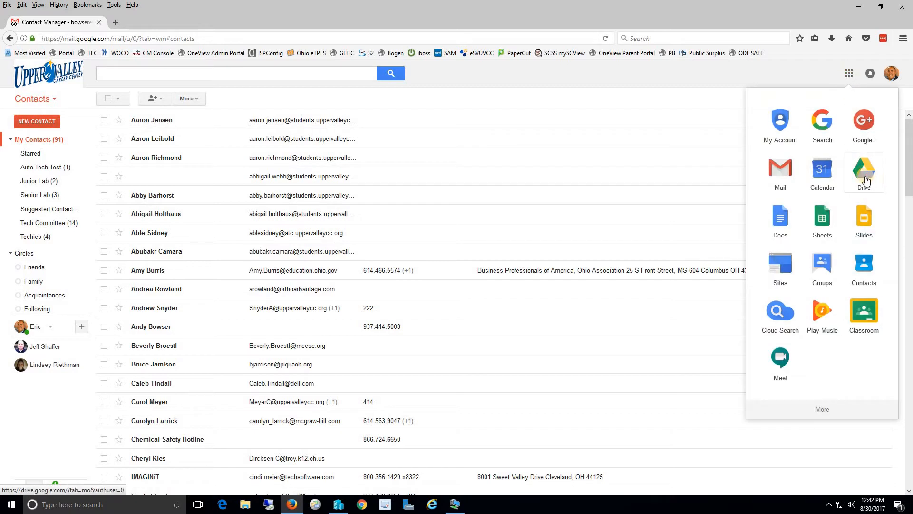
{"action": "left_click", "coordinate": [861, 313]}
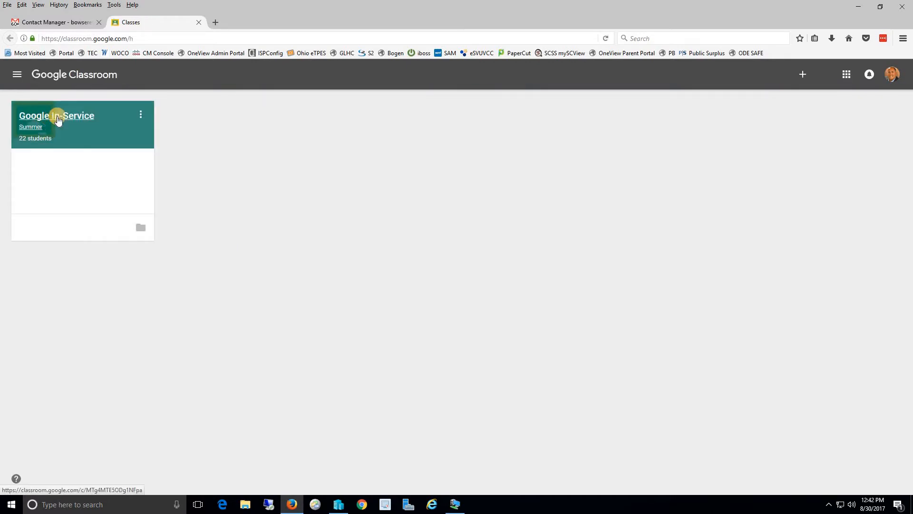
{"action": "left_click", "coordinate": [62, 116]}
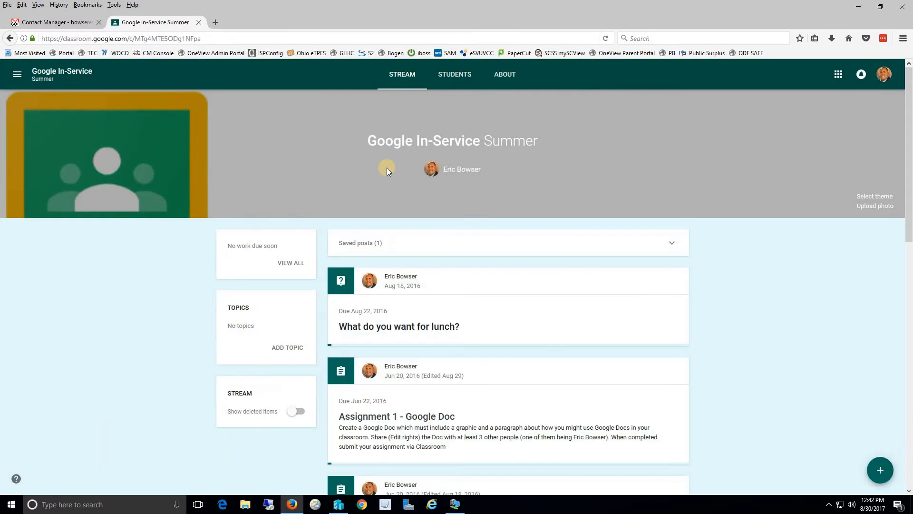
{"action": "left_click", "coordinate": [460, 76]}
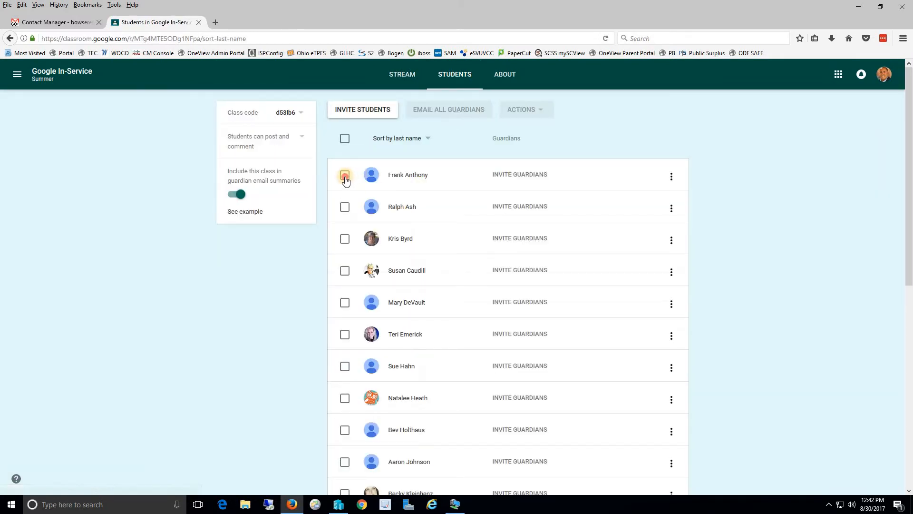
Select all students in the Google In-Service class and start an email message to them.
{"action": "left_click", "coordinate": [344, 175]}
{"action": "left_click", "coordinate": [344, 207]}
{"action": "left_click", "coordinate": [345, 271]}
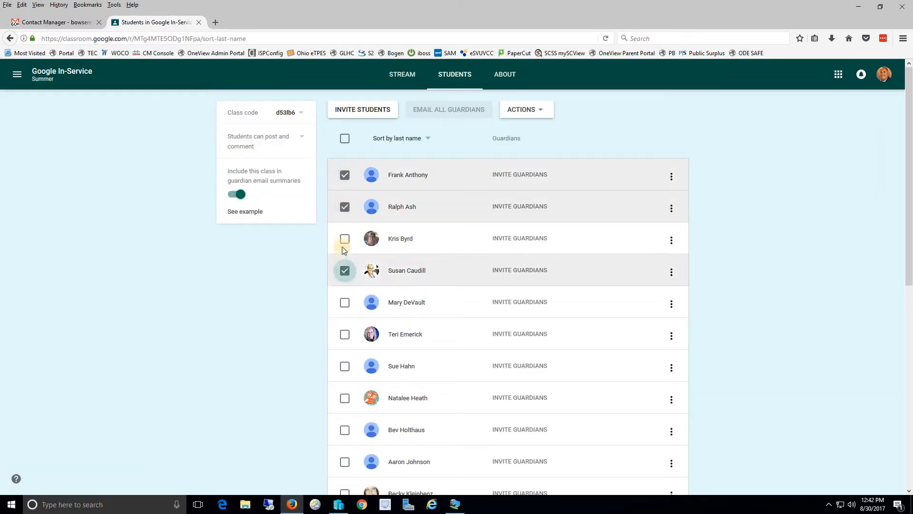
{"action": "left_click", "coordinate": [345, 139]}
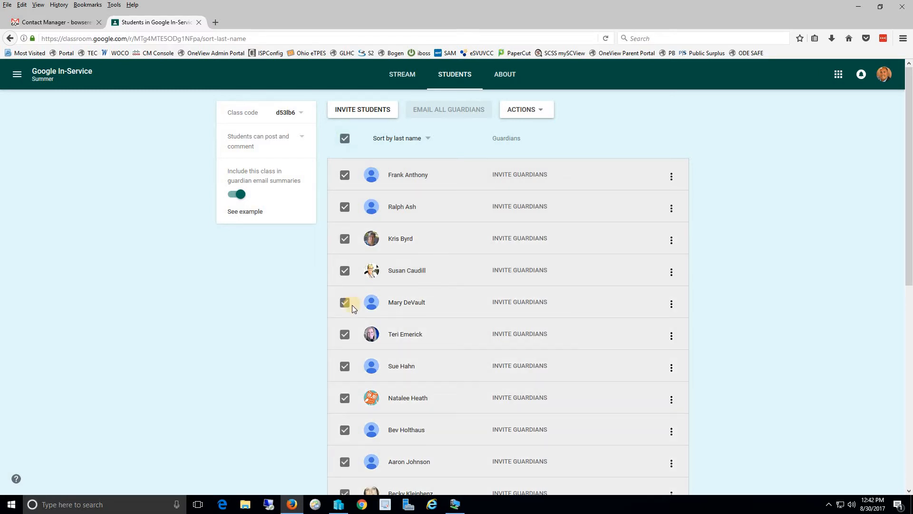
{"action": "left_click", "coordinate": [541, 113]}
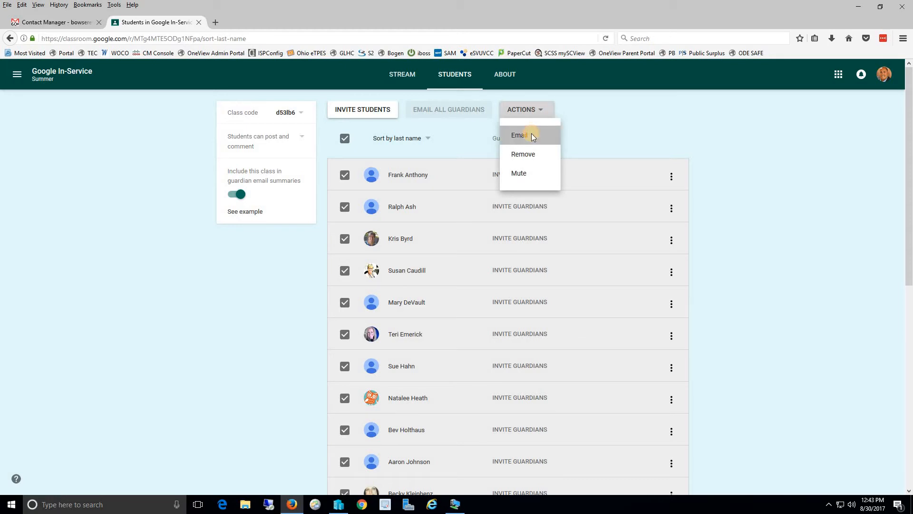
{"action": "left_click", "coordinate": [533, 138]}
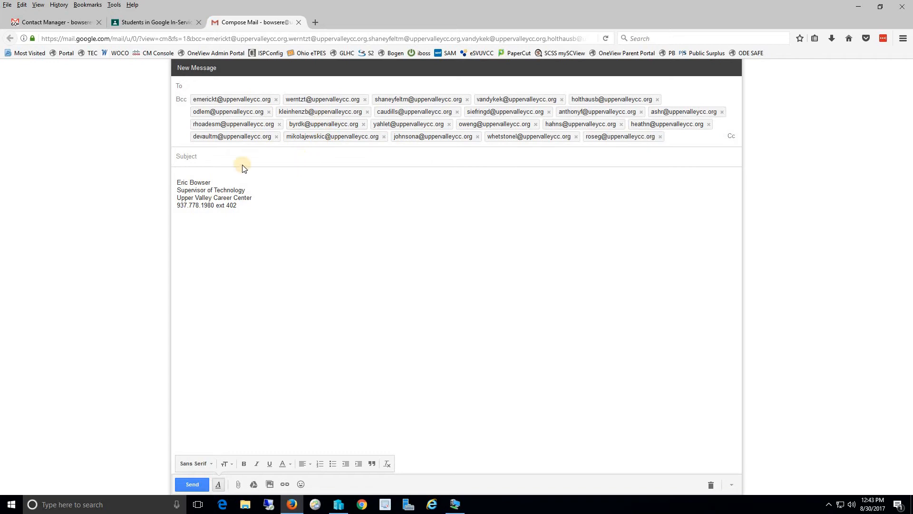
{"action": "left_click", "coordinate": [213, 158]}
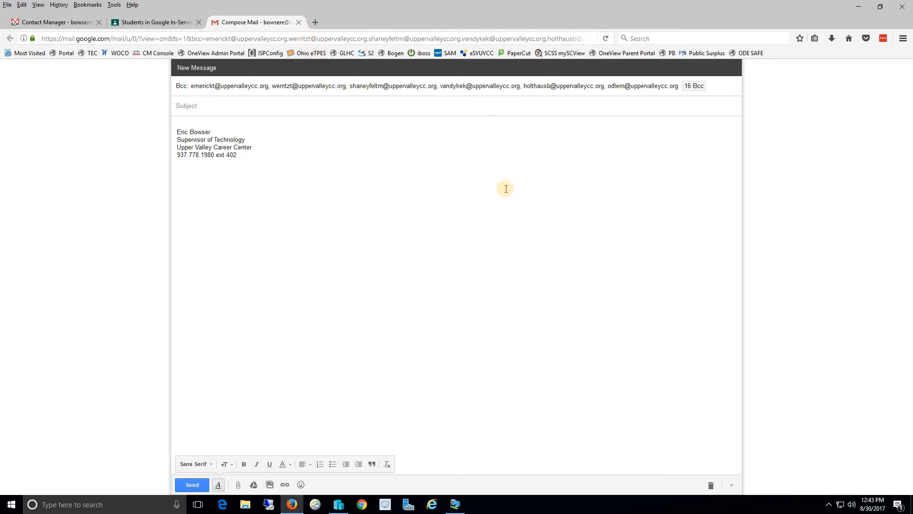
Return to the Contact Manager to view the My Contacts list and its groups.
{"action": "left_click", "coordinate": [43, 25]}
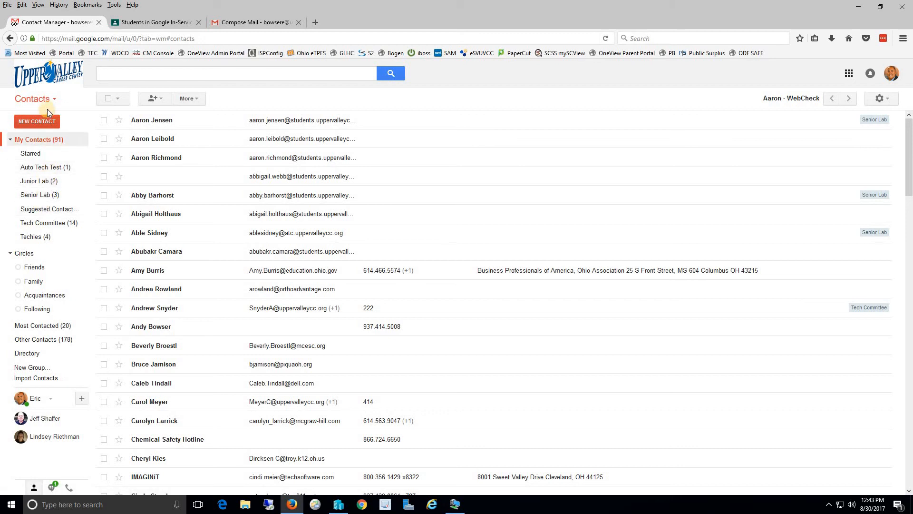
{"action": "mouse_move", "coordinate": [53, 155]}
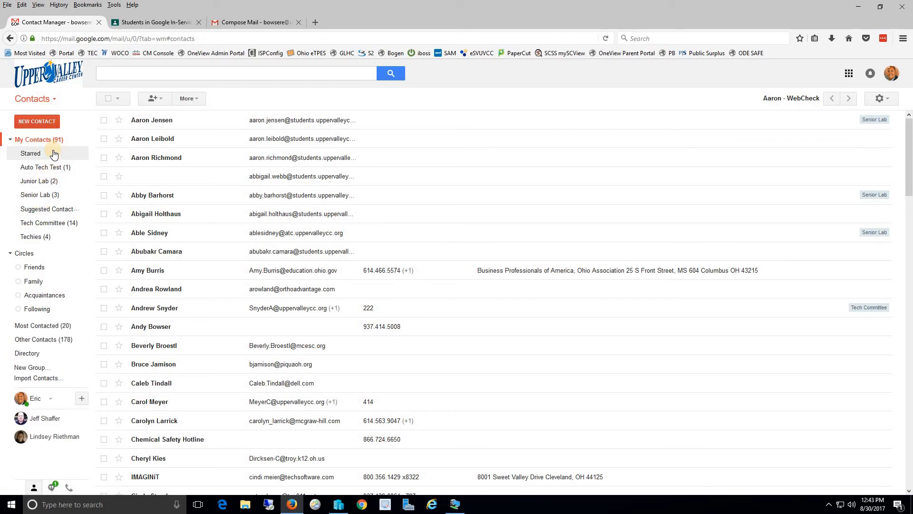